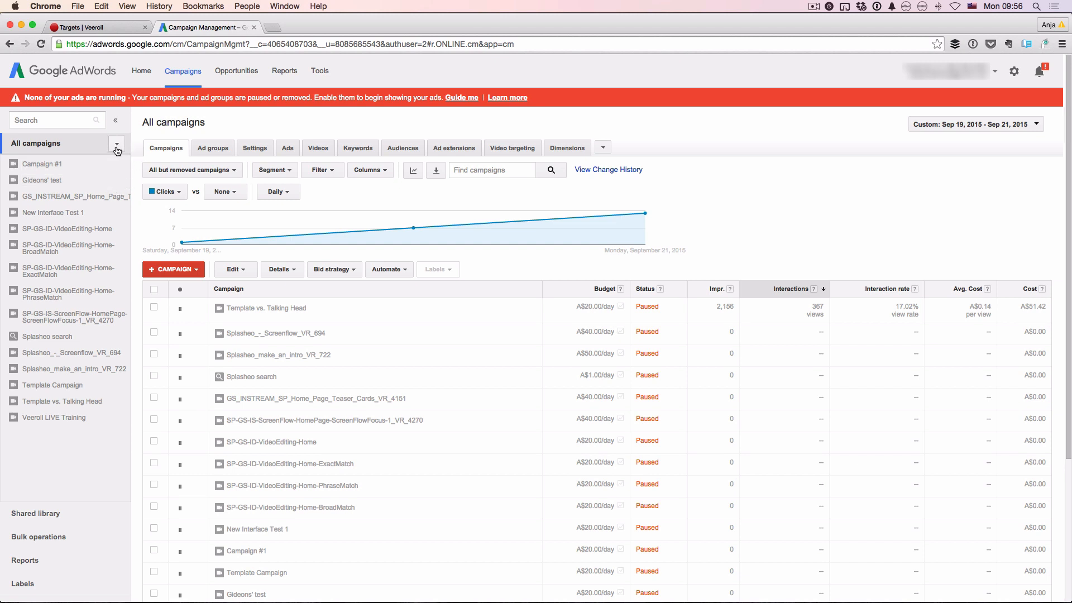
Show only the video campaigns and start a new Video campaign named "Tutorial test".
left_click(117, 146)
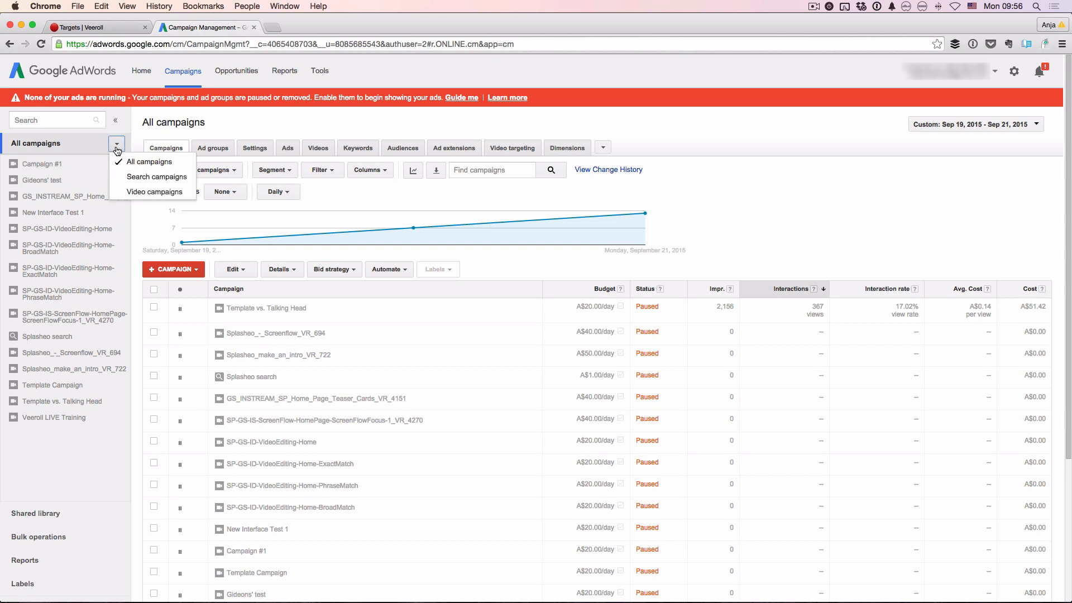
left_click(155, 193)
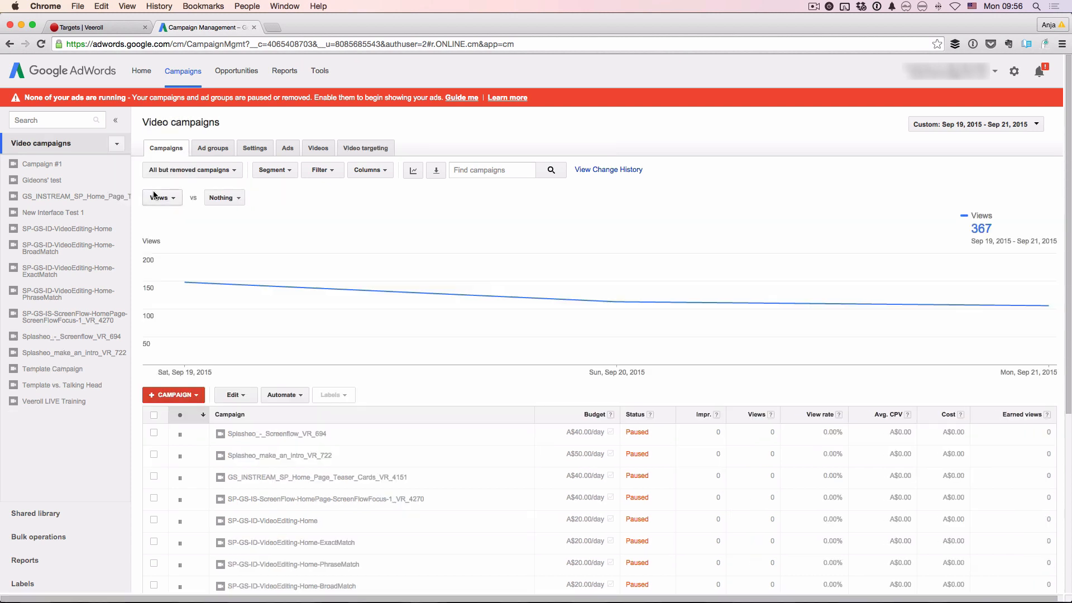
left_click(194, 396)
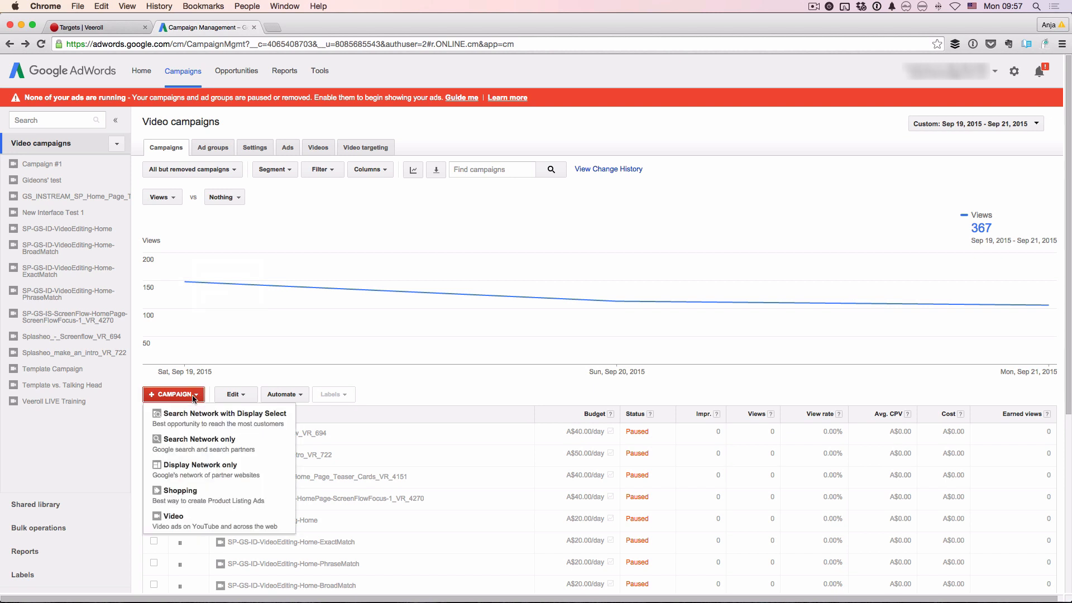
left_click(200, 524)
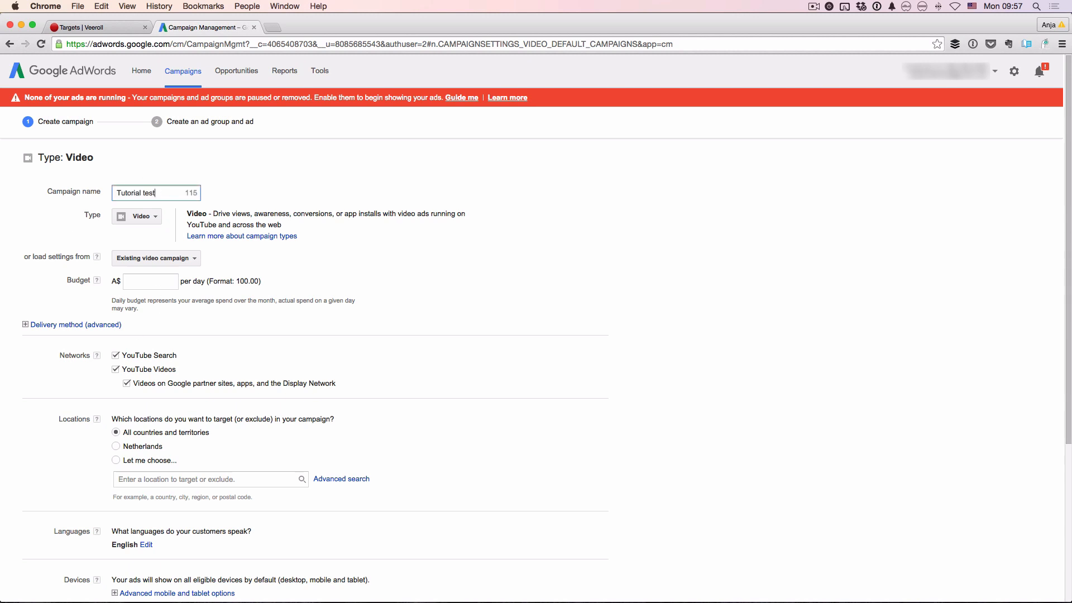
Set the daily budget to A$20 and exclude YouTube Search and the Google partner sites, apps and Display Network videos.
left_click(151, 281)
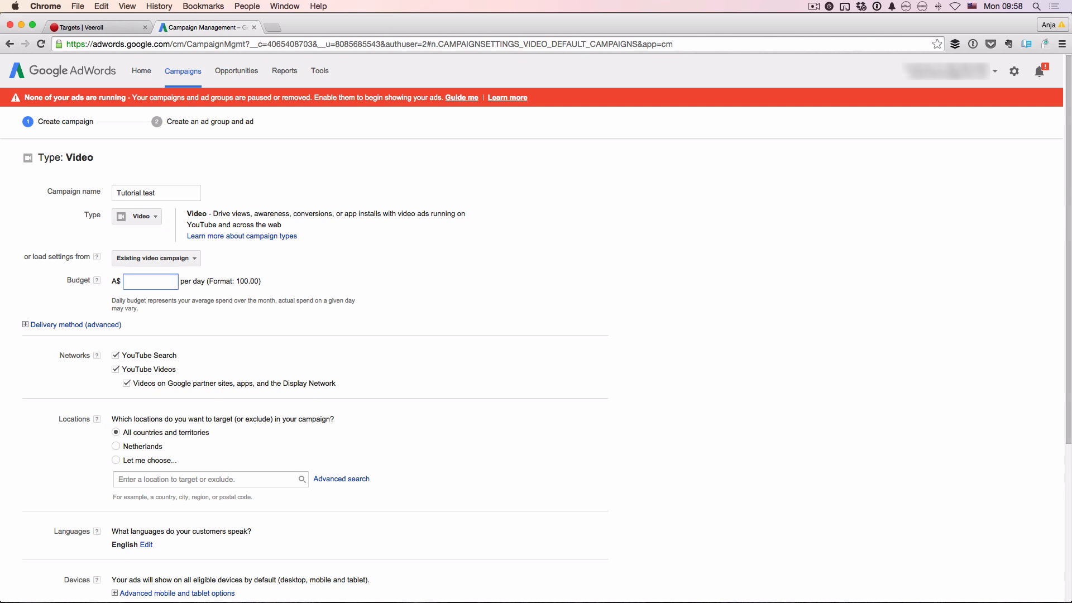
type("20")
left_click(116, 356)
left_click(126, 383)
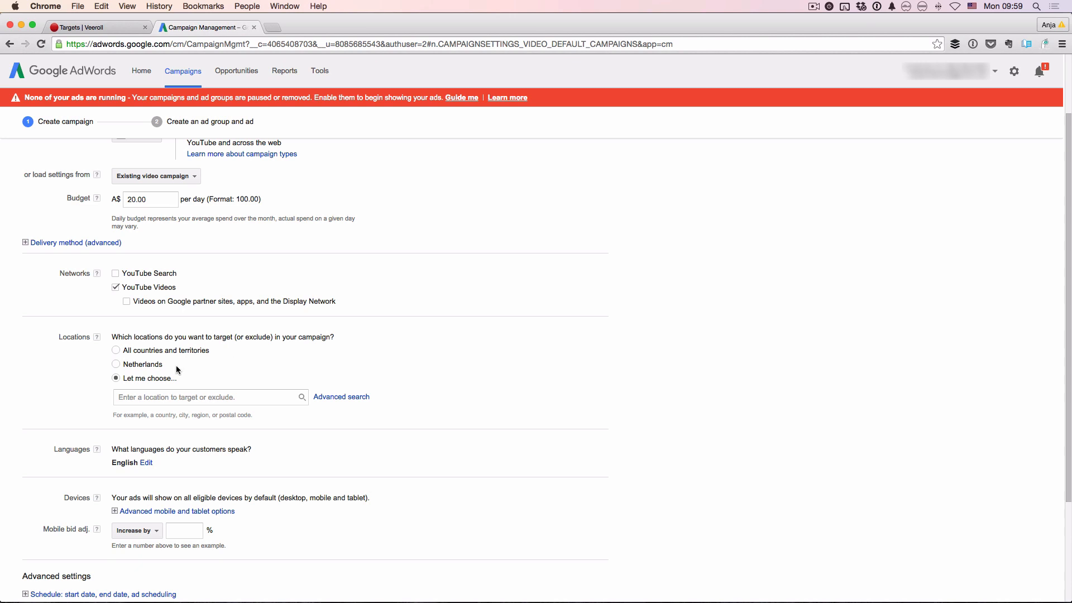
Target all countries and territories and look through the available customer languages, keeping English.
left_click(128, 350)
scroll(295, 326, "down", 5)
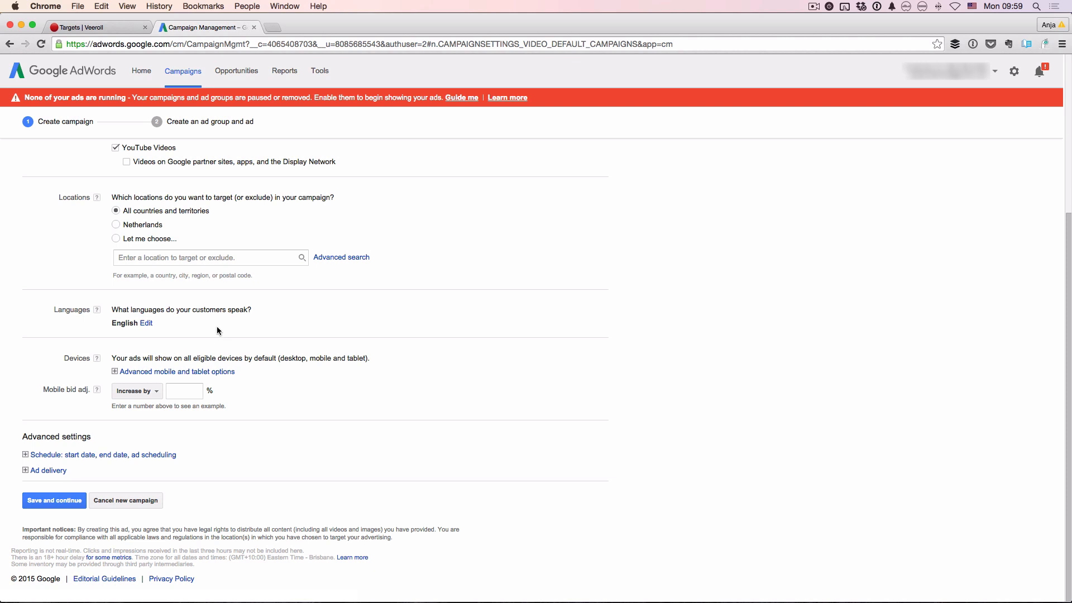
left_click(146, 323)
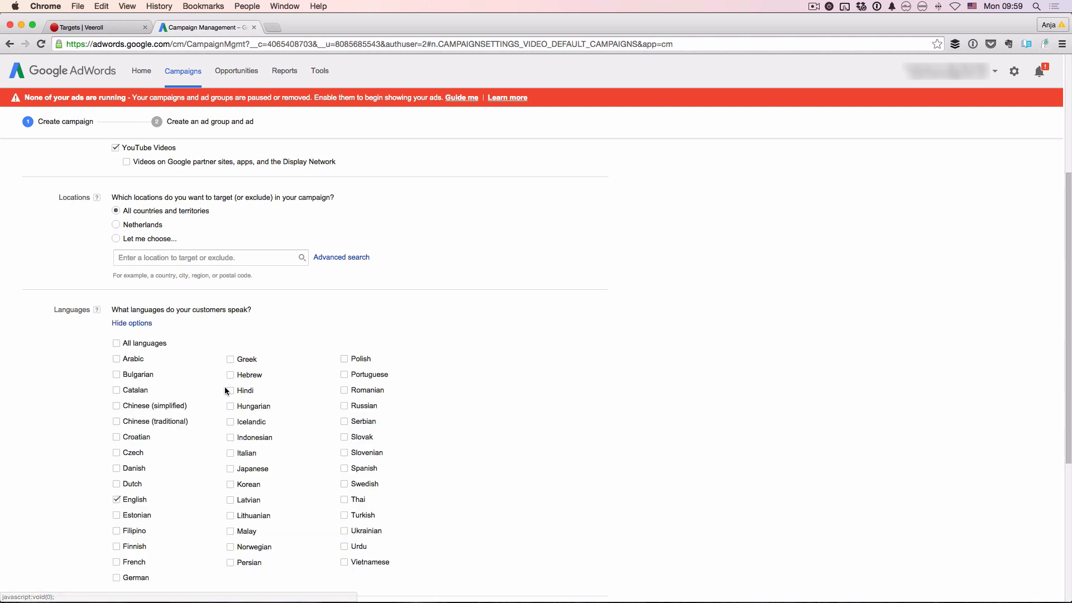
left_click(143, 324)
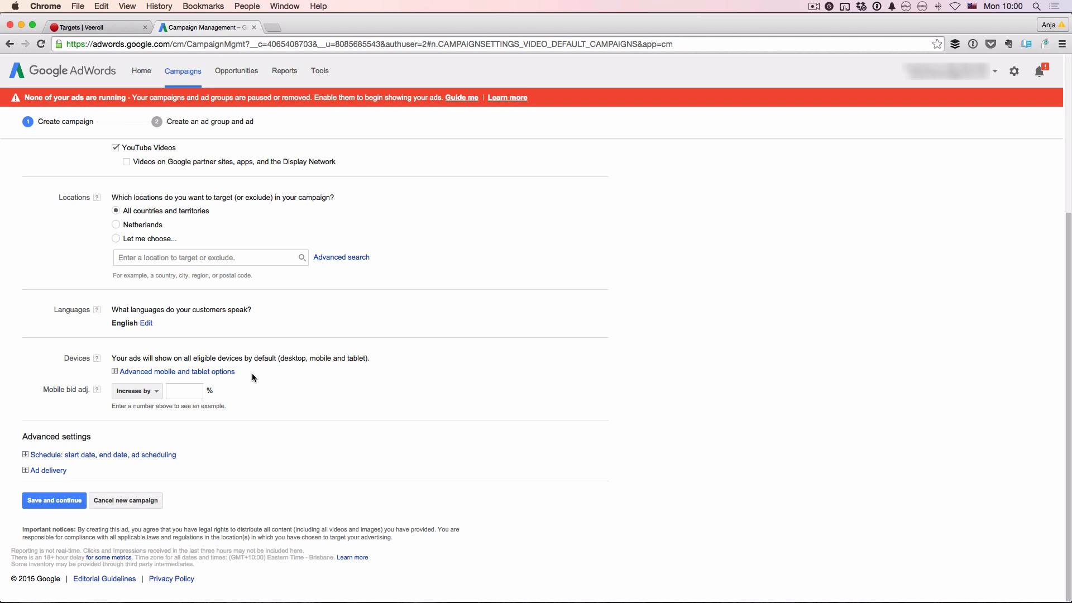
Set the mobile bid adjustment to decrease by 100%.
left_click(155, 396)
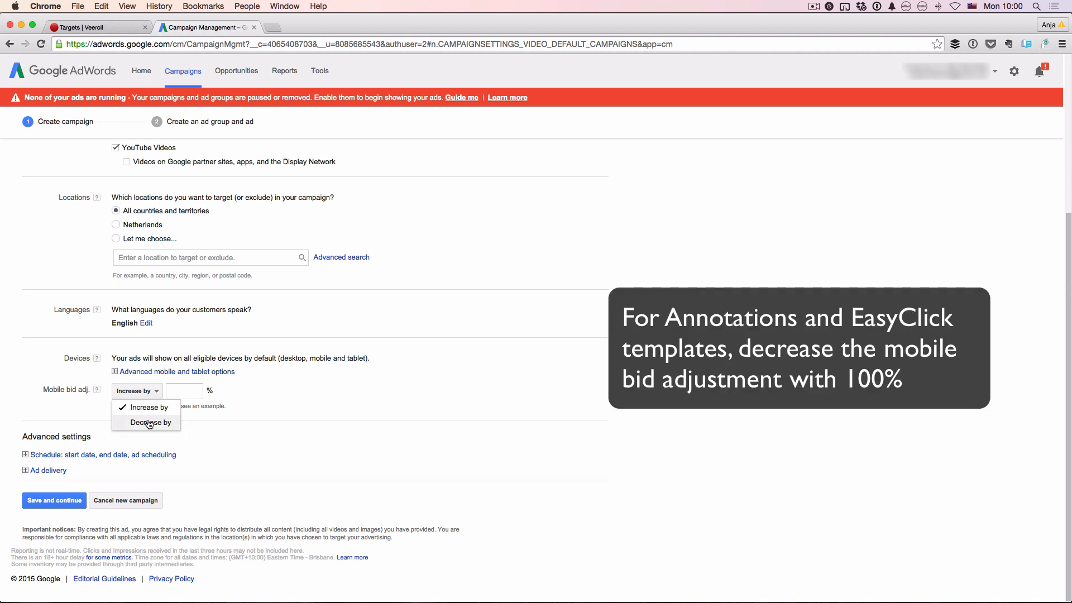
left_click(156, 422)
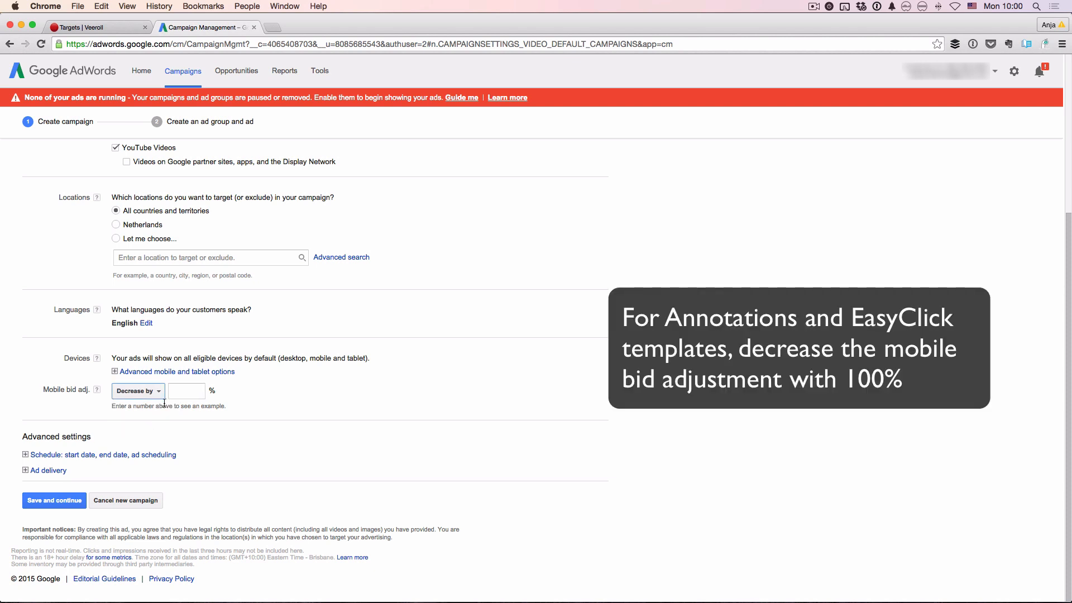
left_click(180, 396)
type("100")
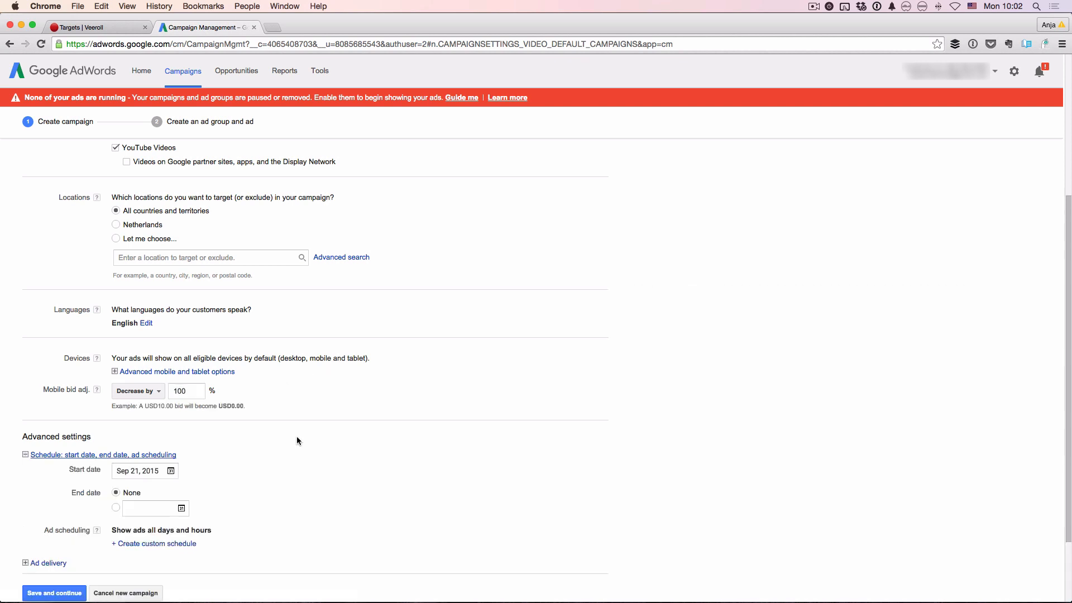
Review the advanced schedule and ad delivery settings, and save the campaign to continue to the ad group setup.
scroll(297, 438, "down", 3)
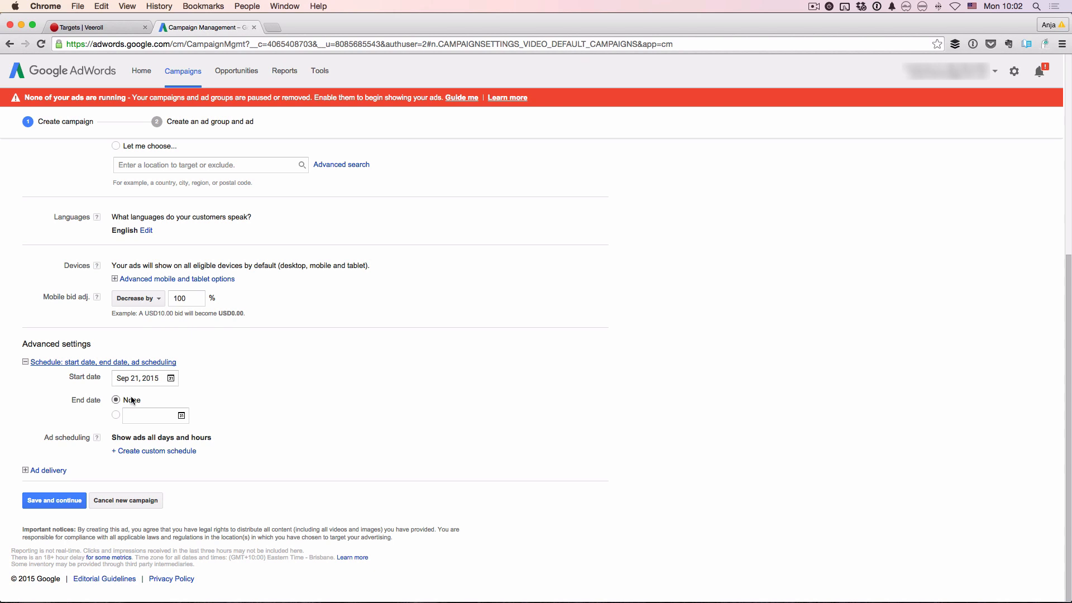
left_click(100, 363)
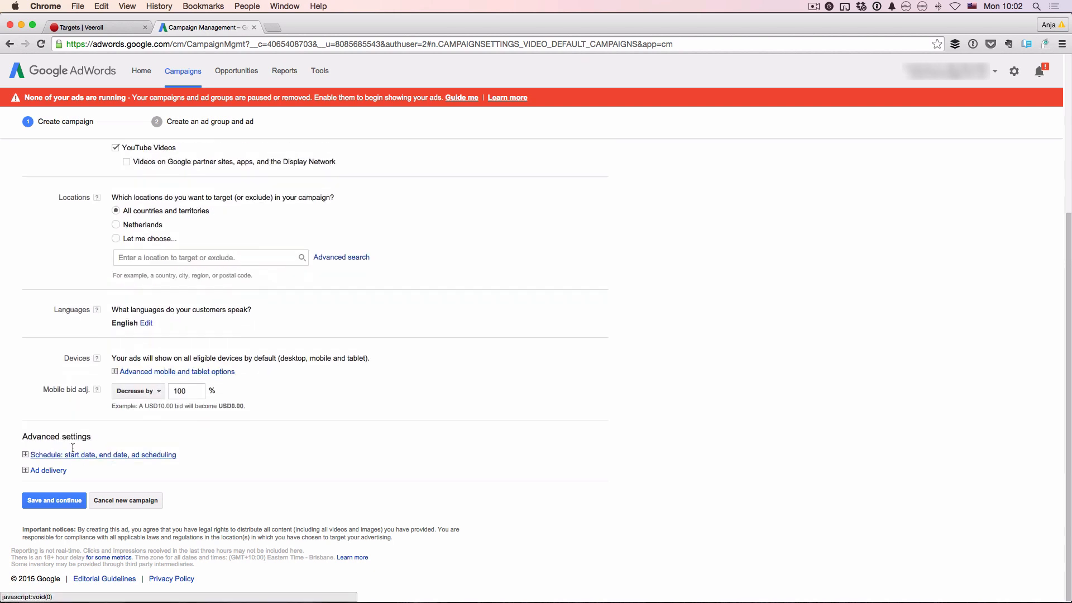
left_click(64, 471)
scroll(460, 434, "down", 3)
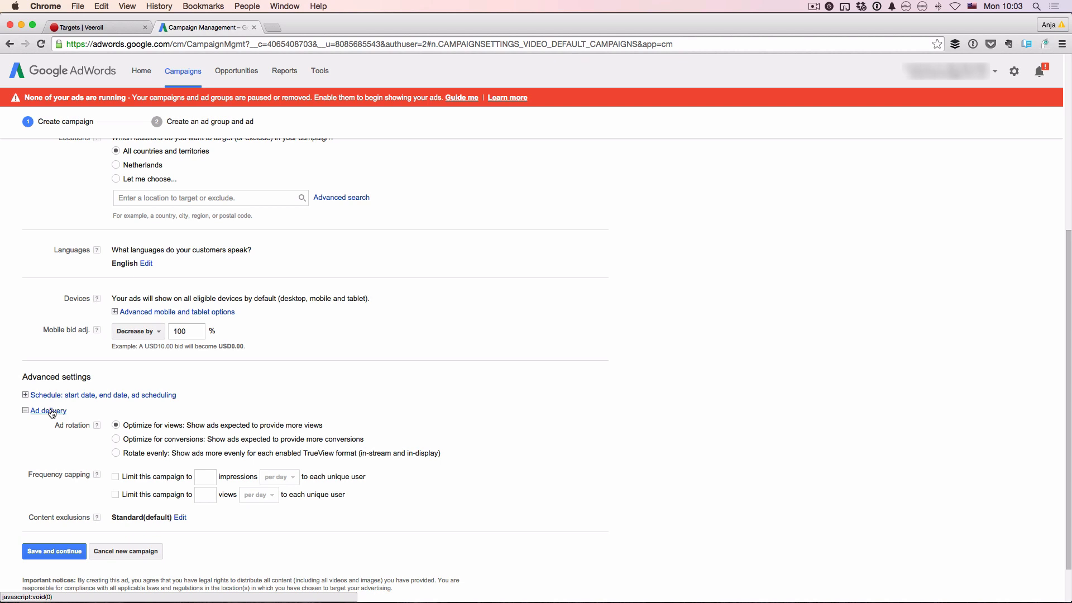
left_click(51, 411)
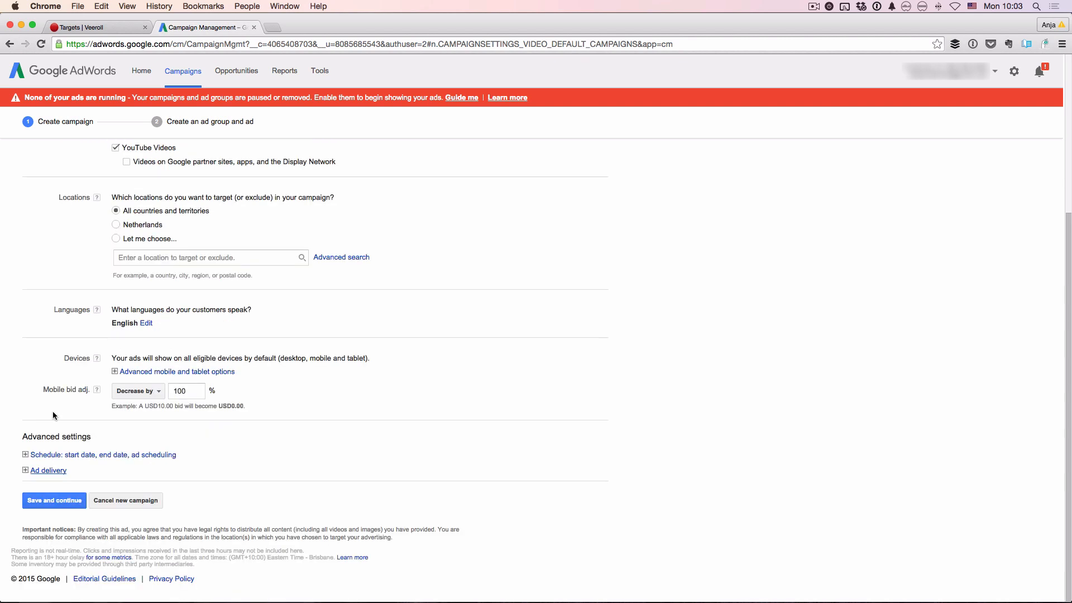
left_click(43, 502)
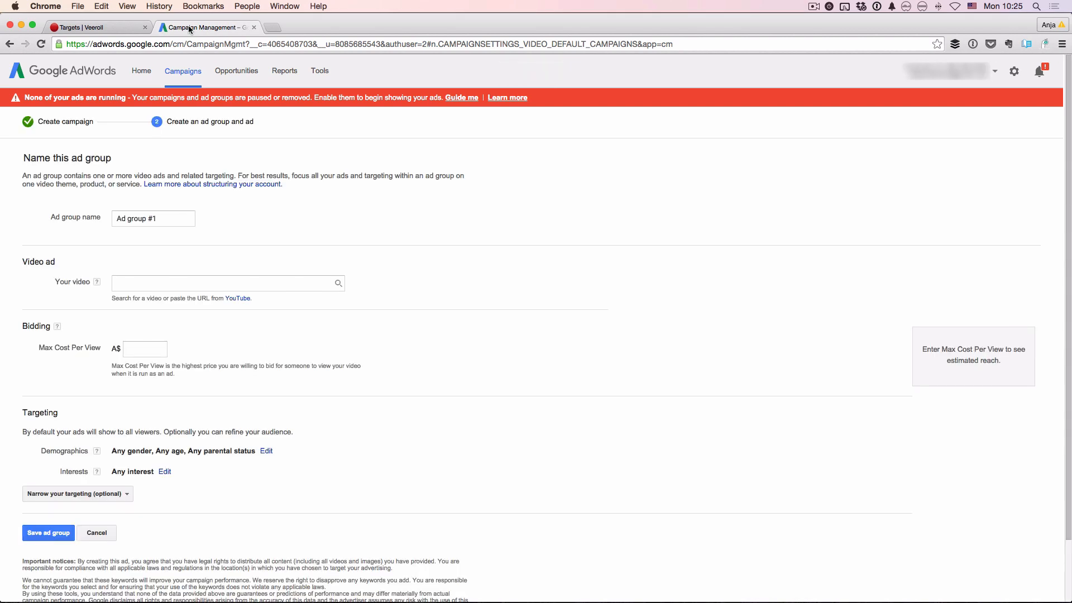
Copy the target list name "how to make a video intro [videos] (238)" from the Veeroll Targets page and use it as the AdWords ad group name.
left_click(77, 28)
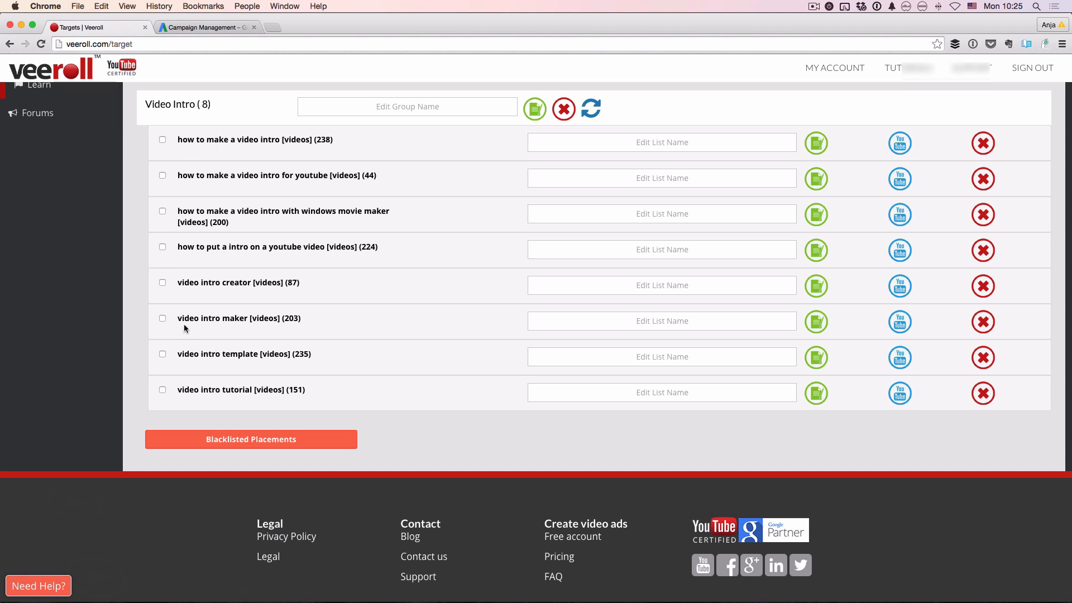
left_click(182, 29)
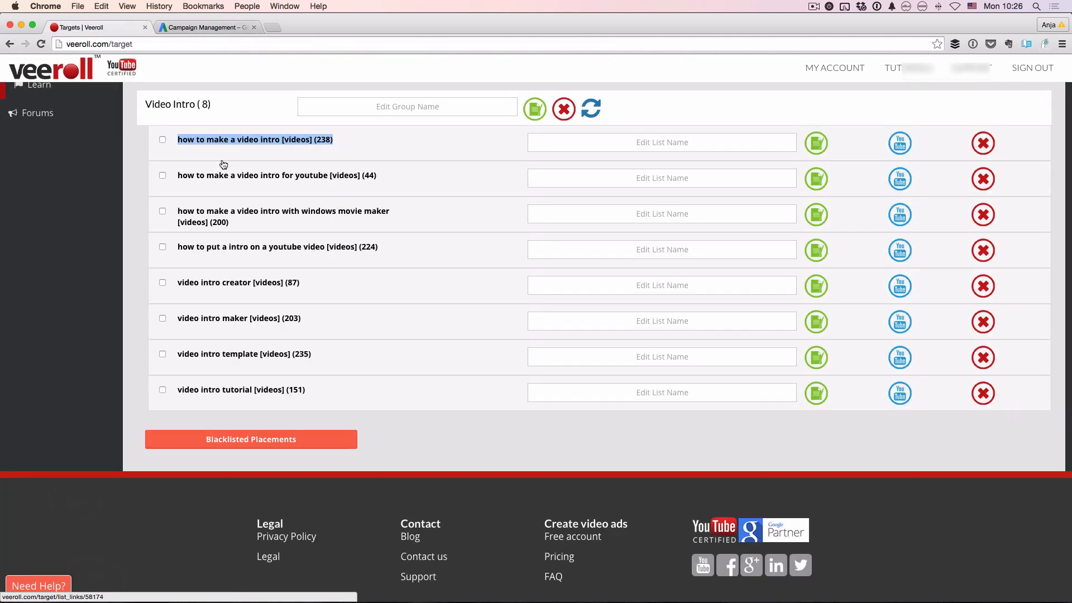
right_click(230, 140)
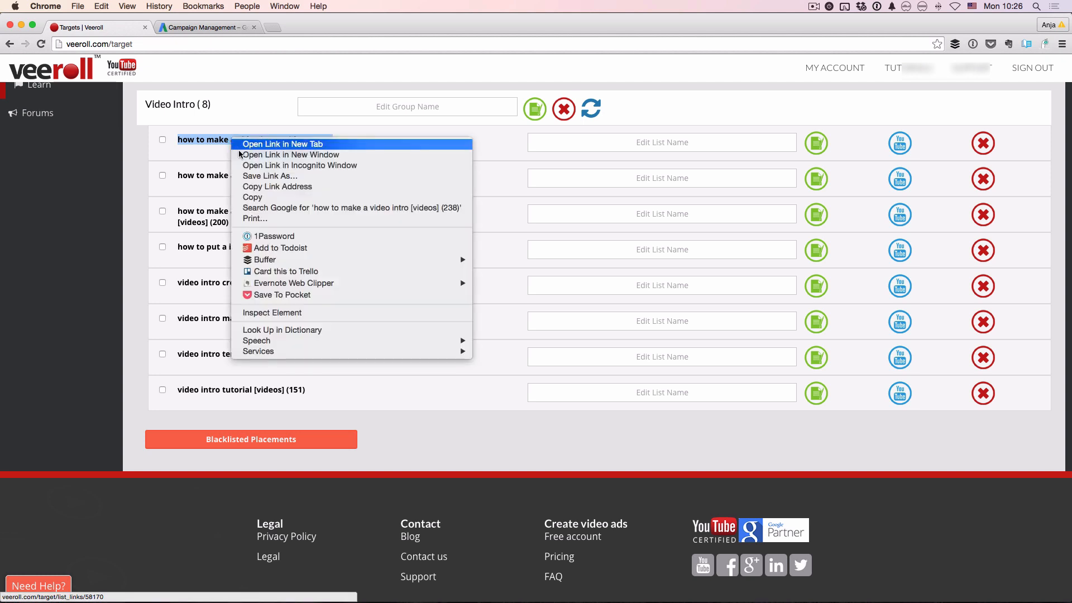
left_click(246, 196)
left_click(202, 28)
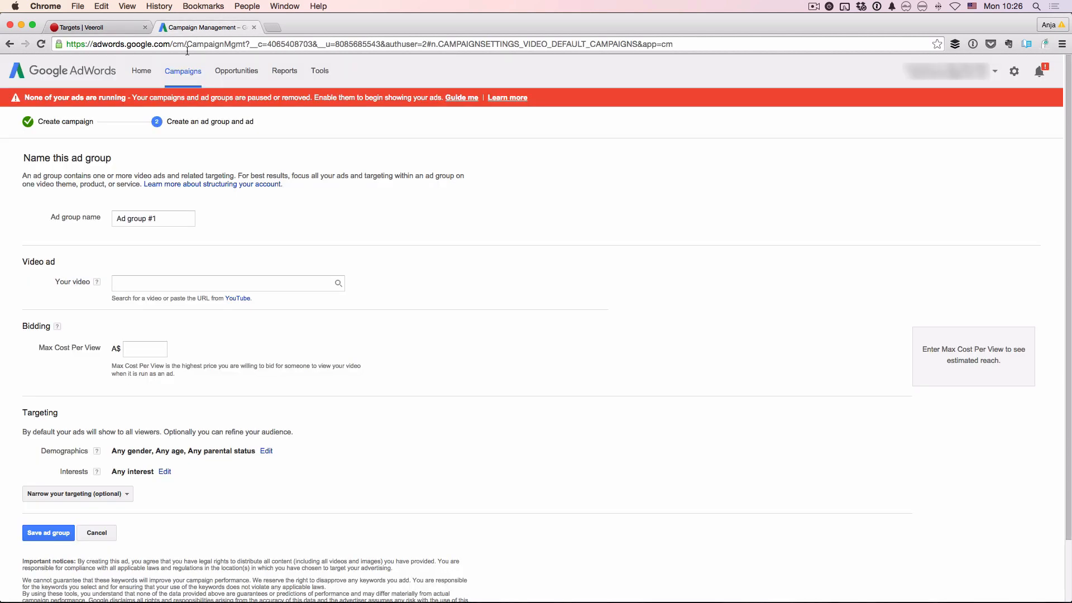
triple_click(140, 217)
key("super+v")
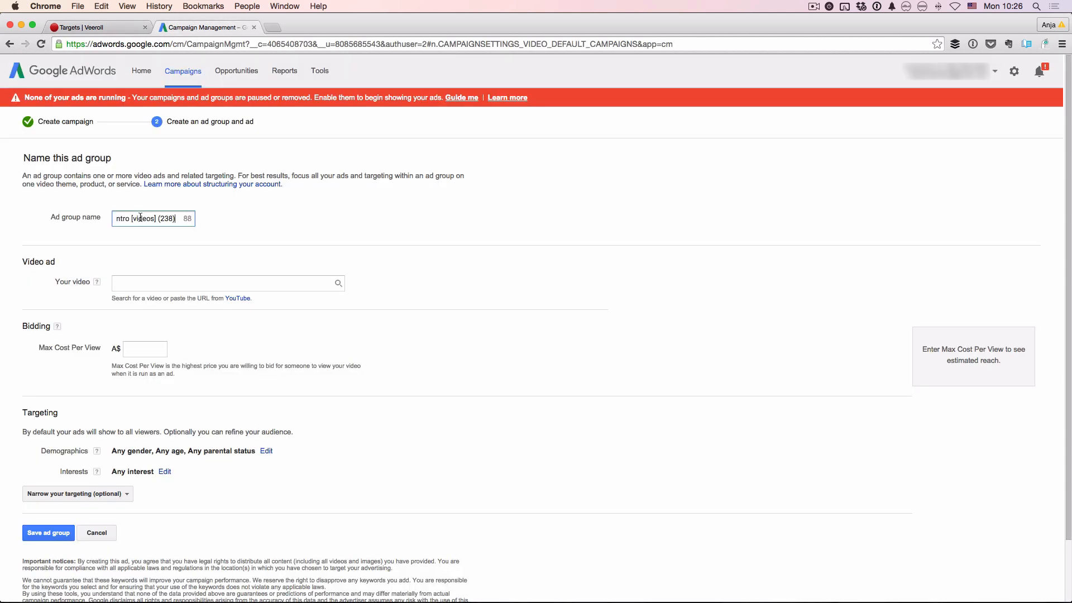
left_click(254, 217)
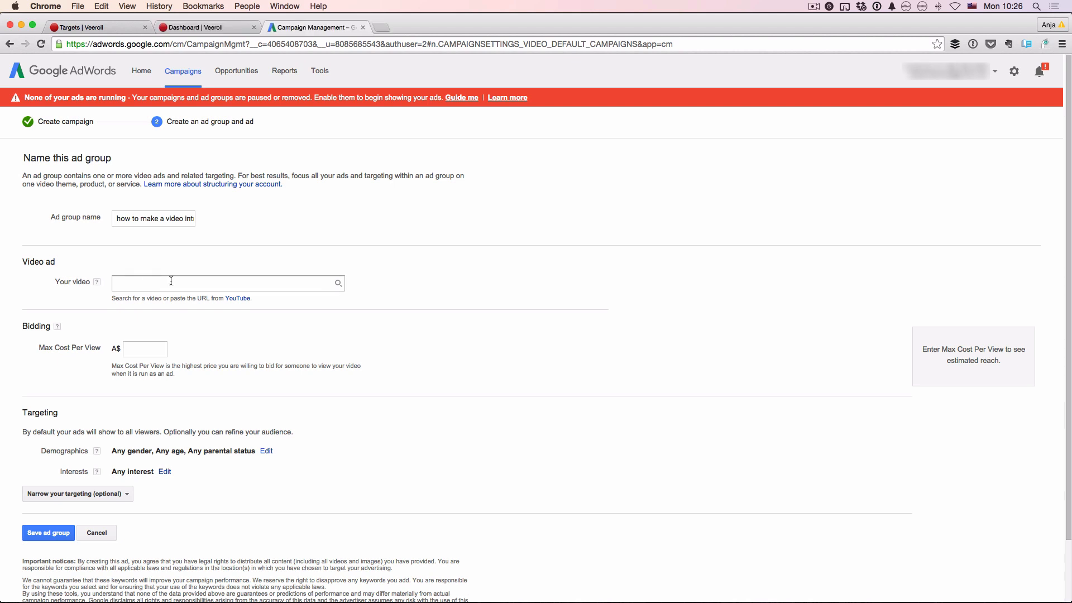
Copy the YouTube link of EasyClick Book Promo White from the Veeroll dashboard and set it as the ad group's video in AdWords.
left_click(197, 28)
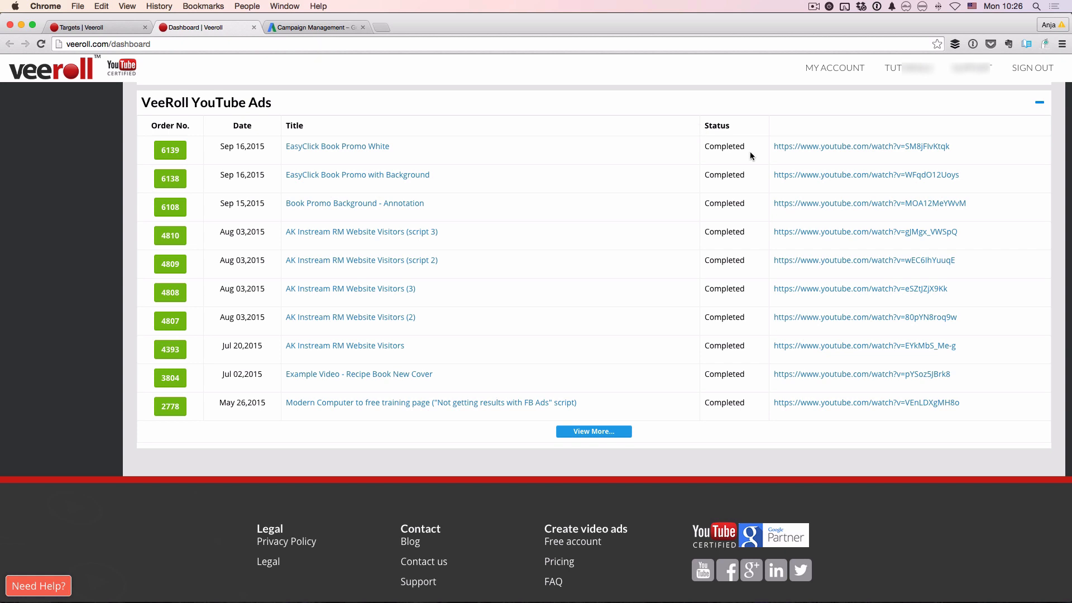
right_click(809, 150)
left_click(787, 146)
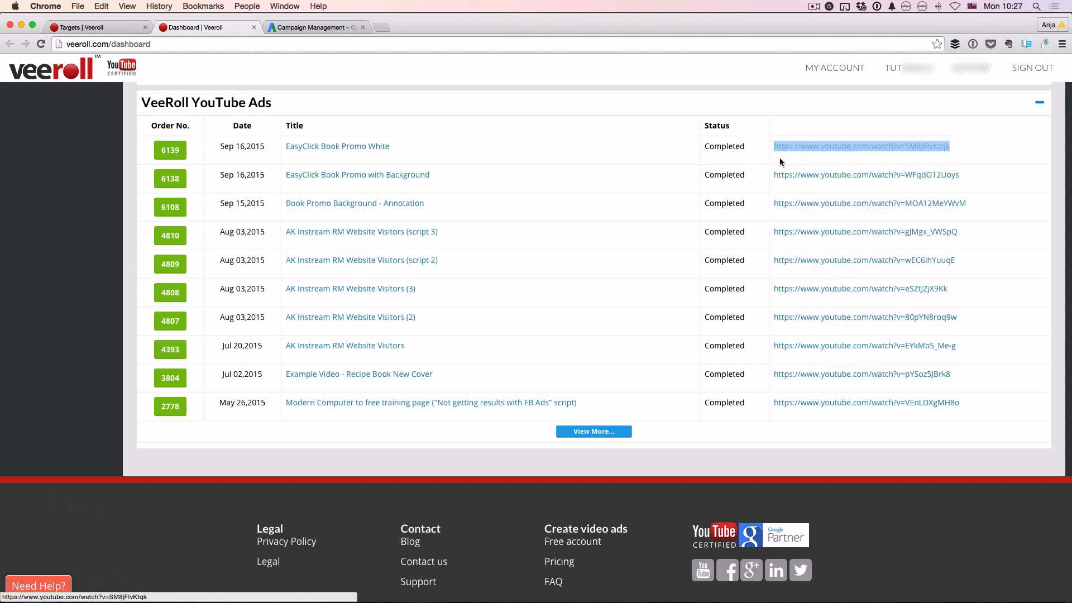
left_click(780, 159)
right_click(792, 148)
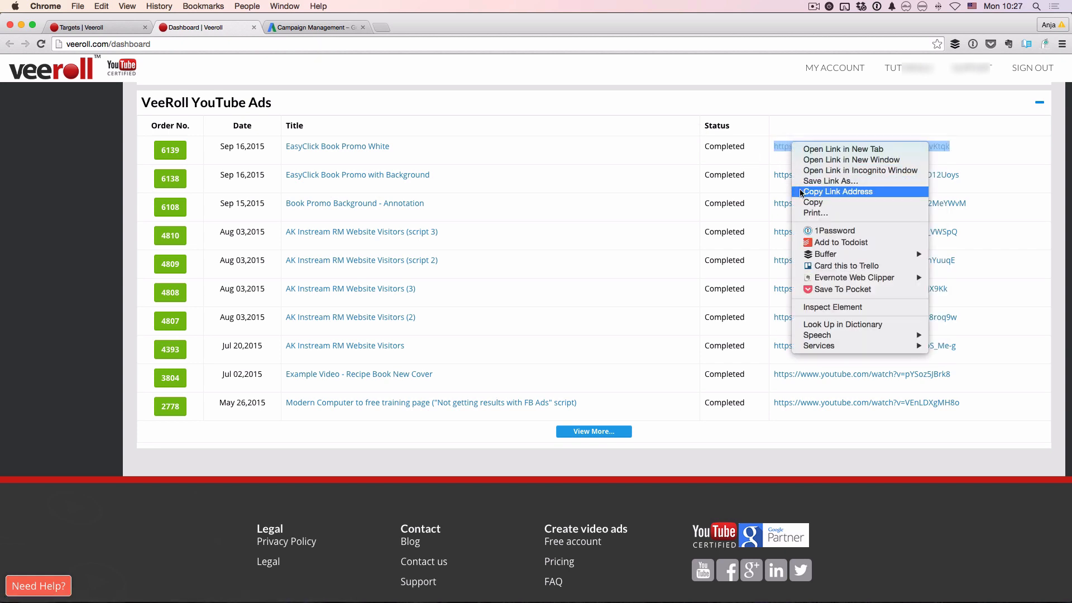
left_click(815, 192)
left_click(315, 28)
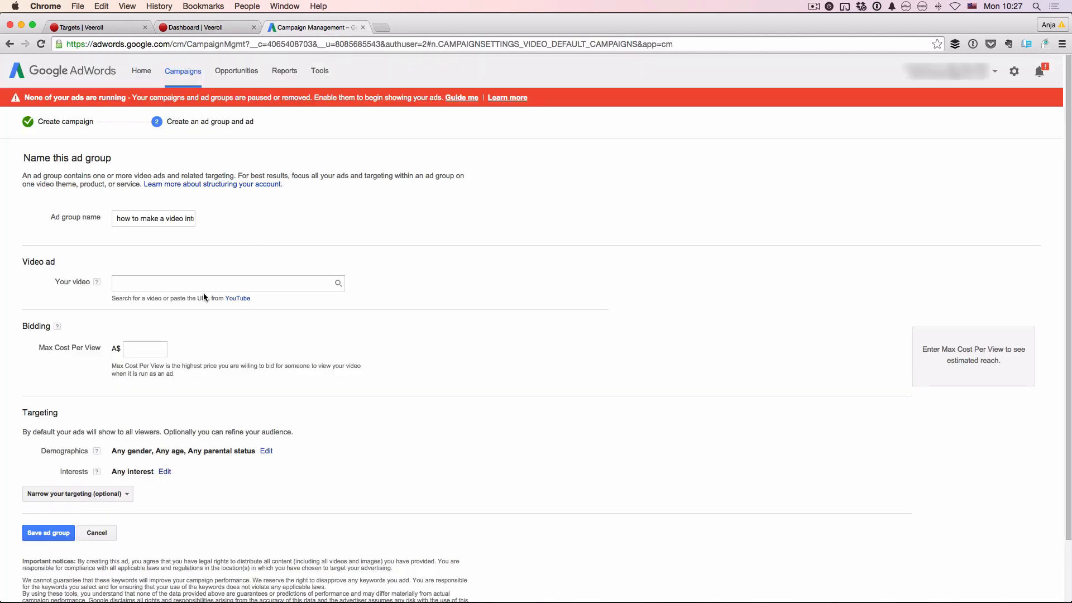
left_click(210, 286)
key("super+v")
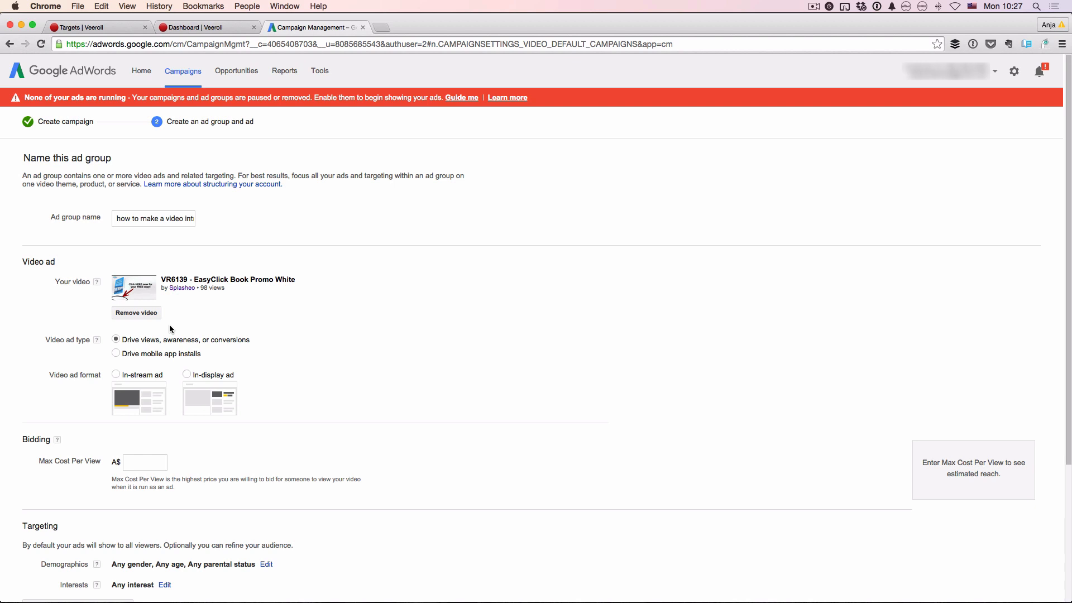
Choose the in-stream ad format for the video ad.
scroll(169, 328, "down", 2)
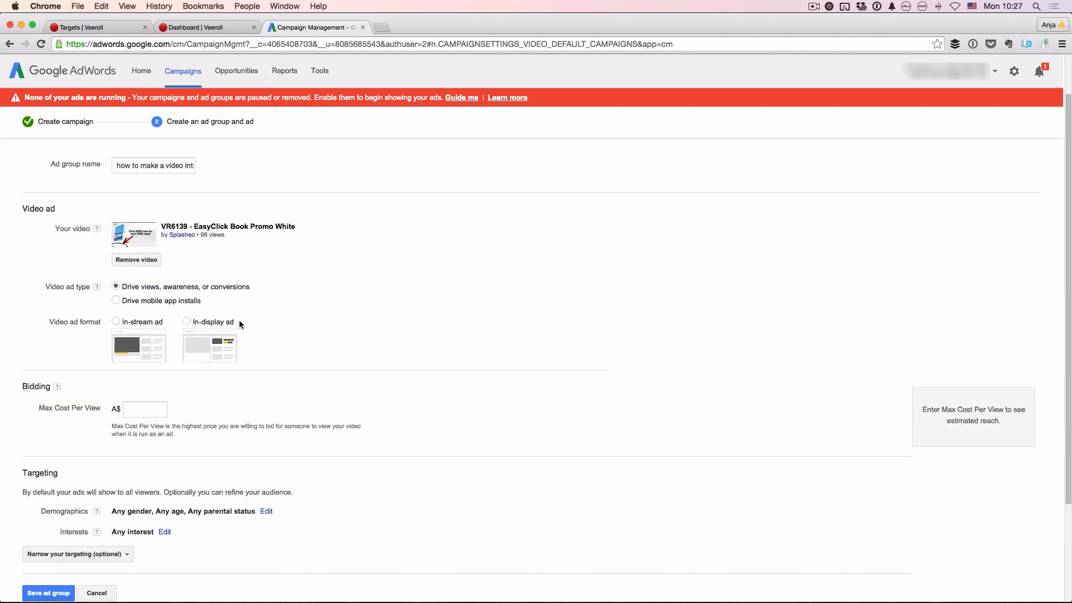
scroll(241, 325, "down", 1)
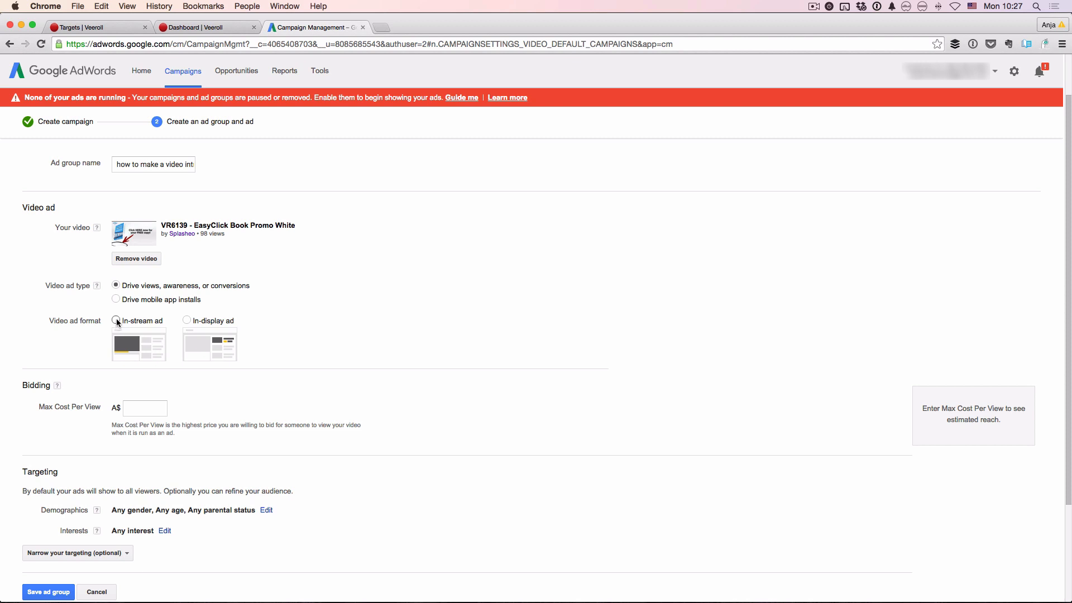
left_click(116, 321)
Set both the display URL and the final URL of the in-stream ad to splasheo.com.
scroll(202, 239, "down", 5)
left_click(202, 239)
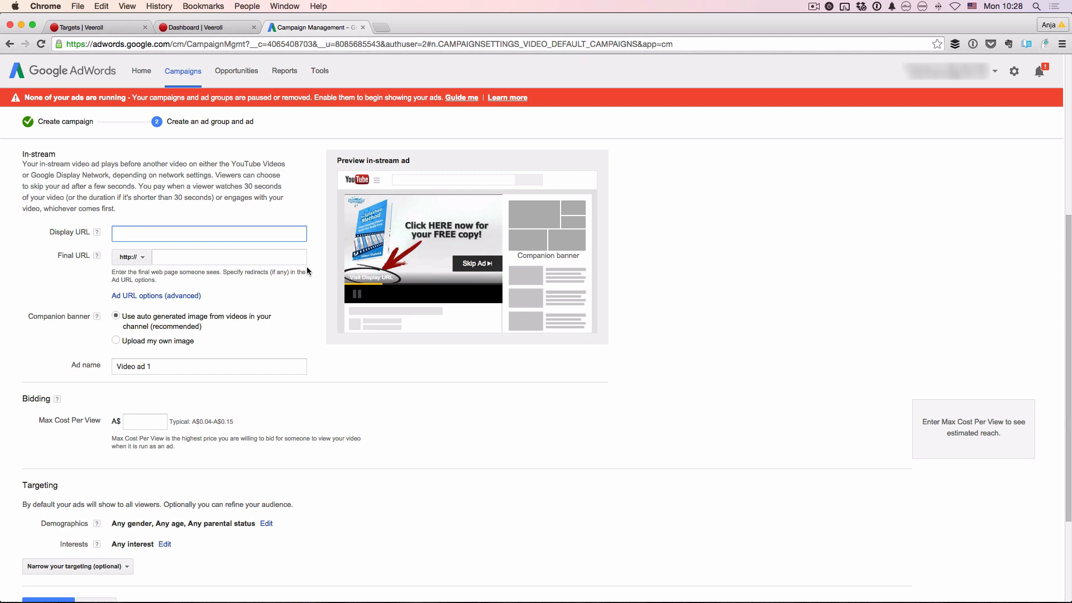
type("splasheo.com")
key("Tab")
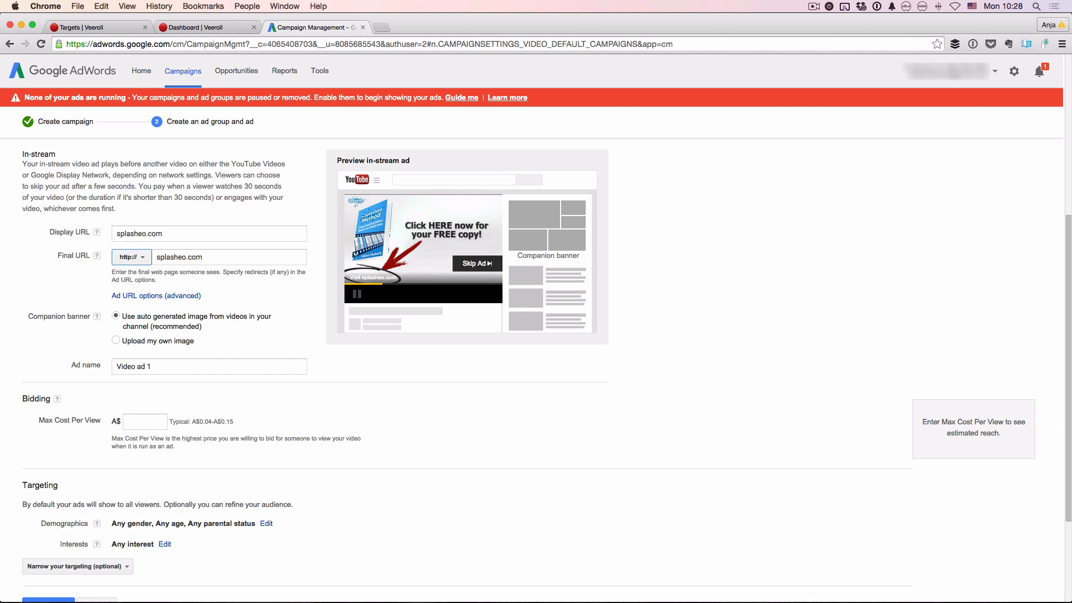
left_click(280, 260)
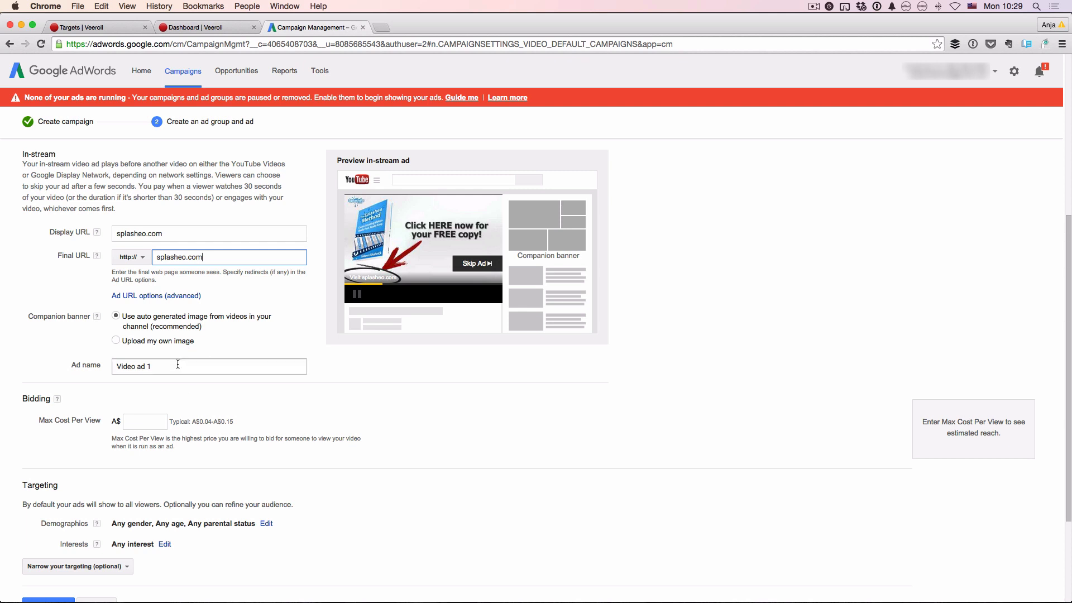
Set the ad group's maximum cost per view to A$0.20.
left_click(148, 422)
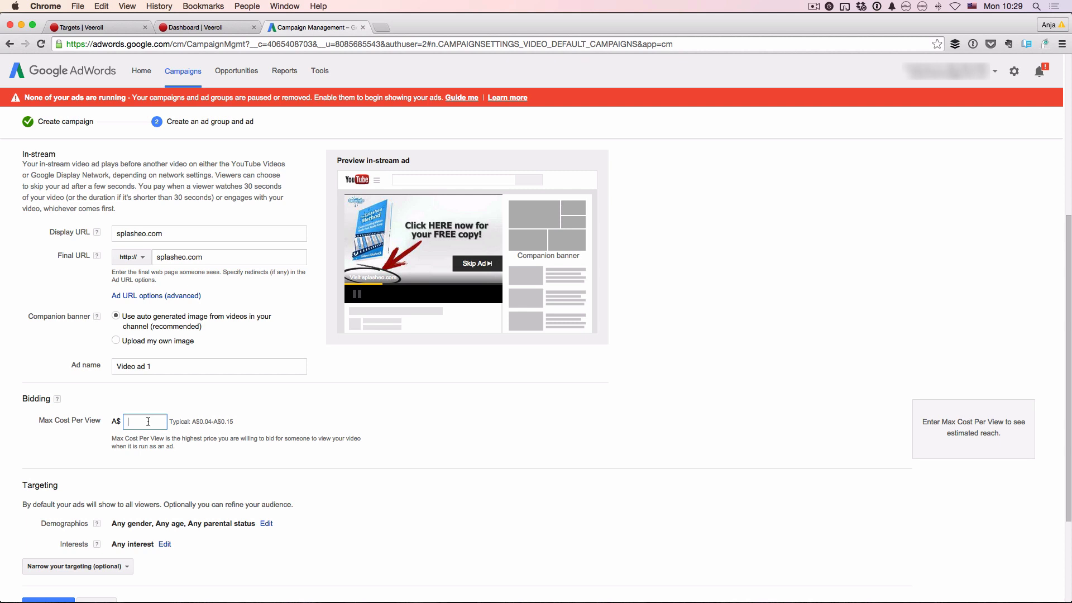
type("0.20")
scroll(373, 488, "down", 3)
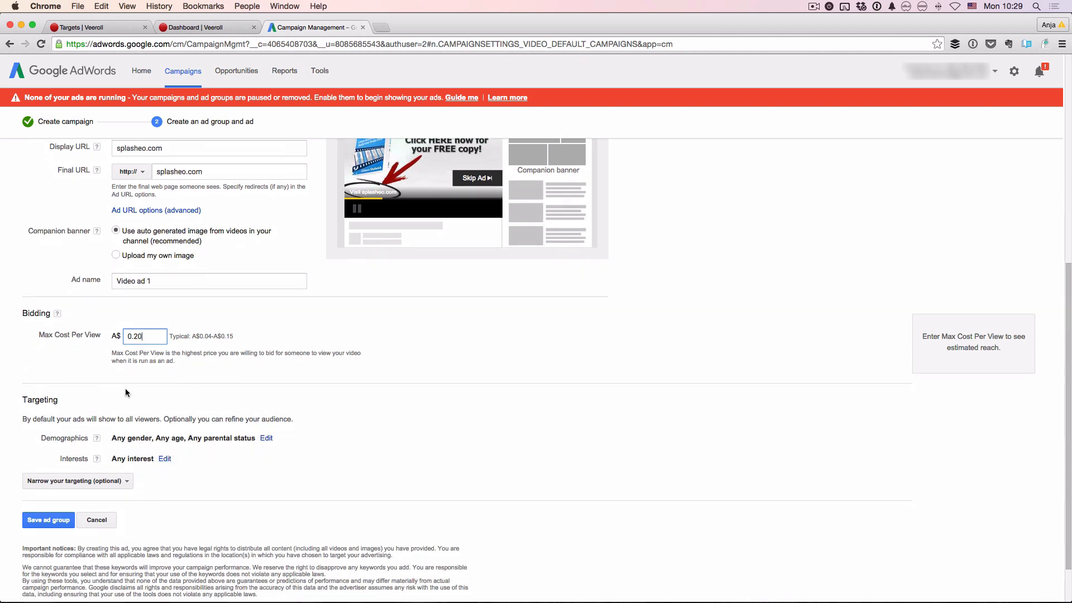
Narrow the ad group's targeting with Placements, showing the manual entry area for placement URLs.
scroll(128, 402, "down", 1)
left_click(77, 458)
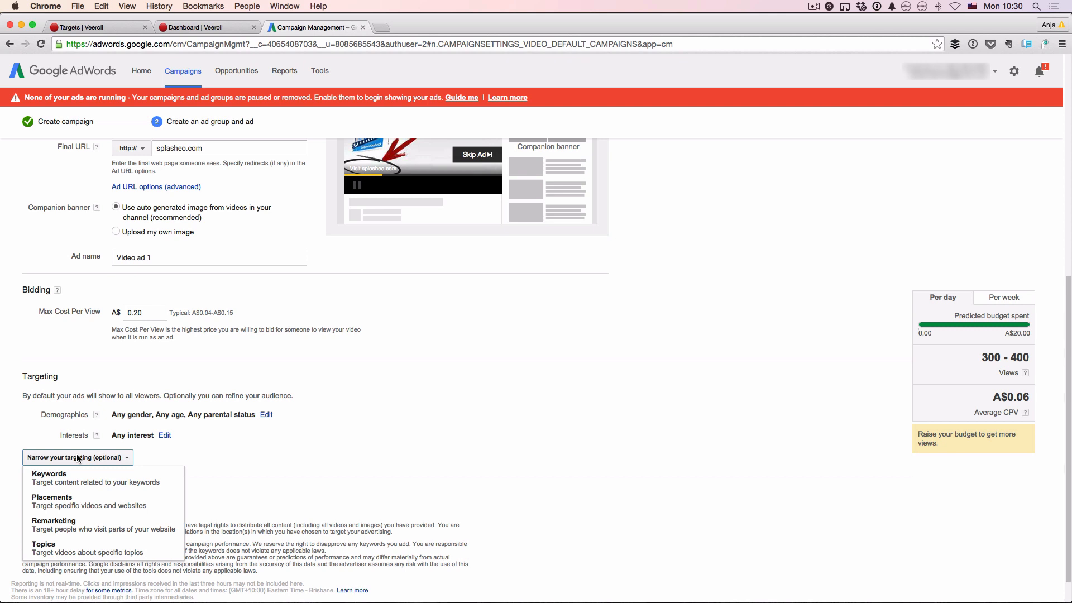
left_click(69, 506)
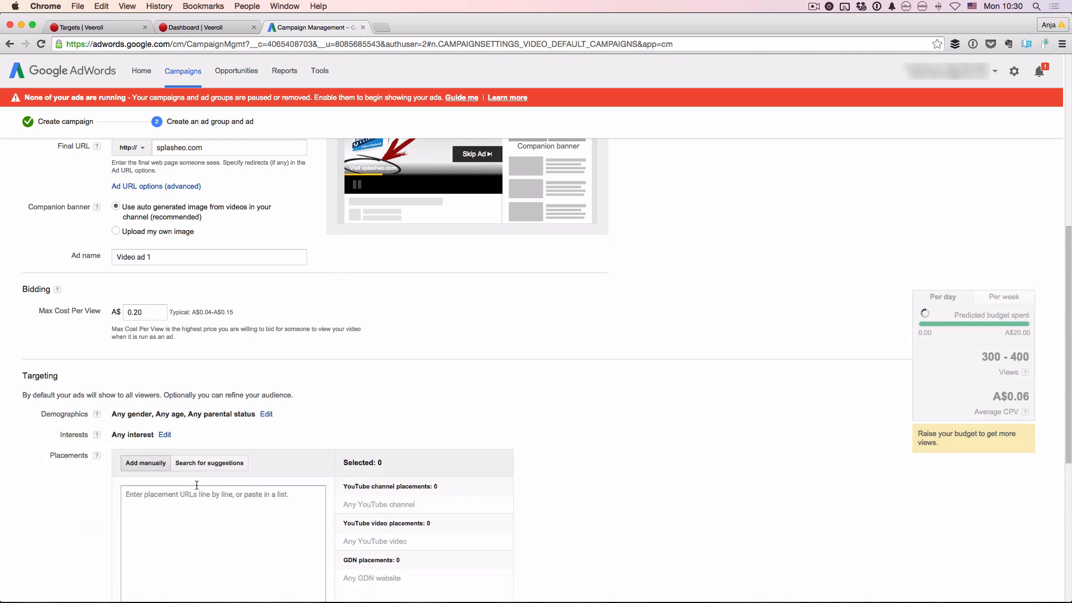
scroll(196, 484, "down", 5)
scroll(196, 485, "down", 2)
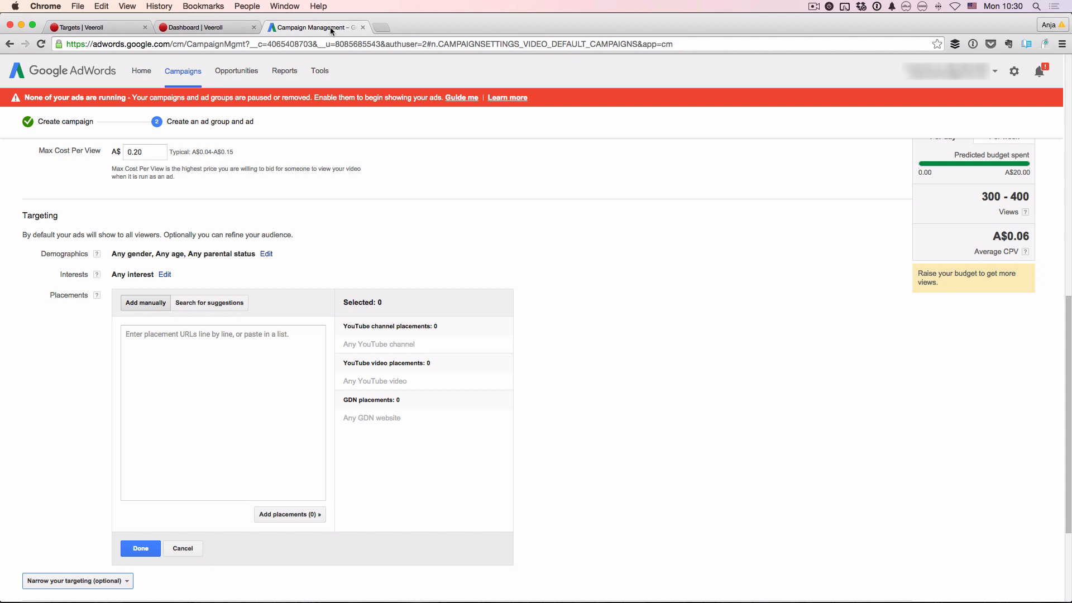
Switch to the Veeroll targets page and copy all YouTube links of the "how to make a video intro [videos]" list to the clipboard.
left_click(99, 27)
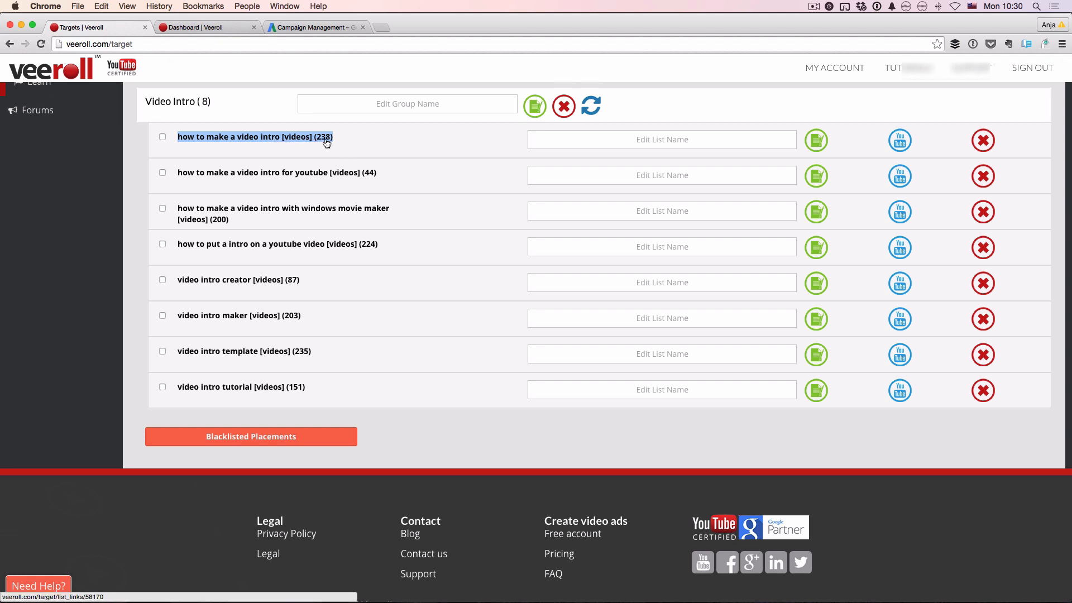
left_click(900, 142)
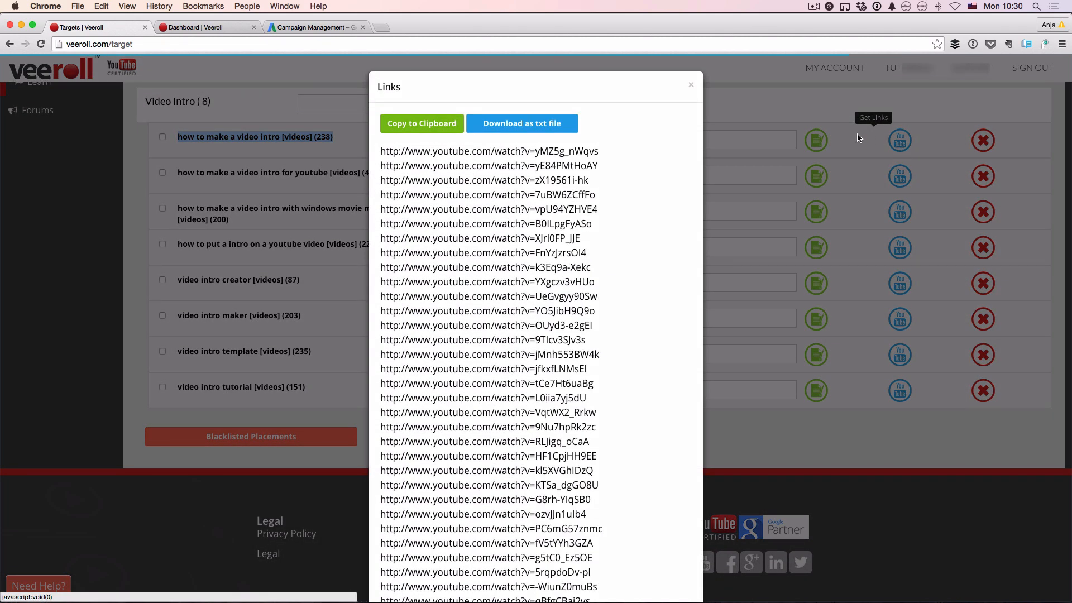
left_click(430, 129)
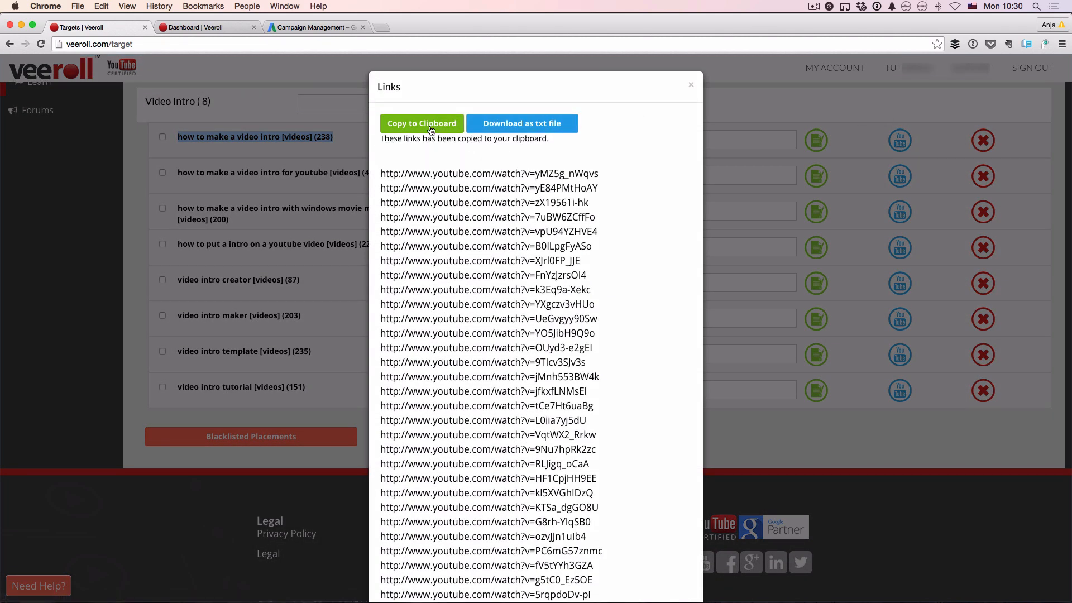
Back in AdWords, paste the copied YouTube links as placements, add them to the targeting and save the ad group.
left_click(321, 28)
left_click(223, 384)
key("super+v")
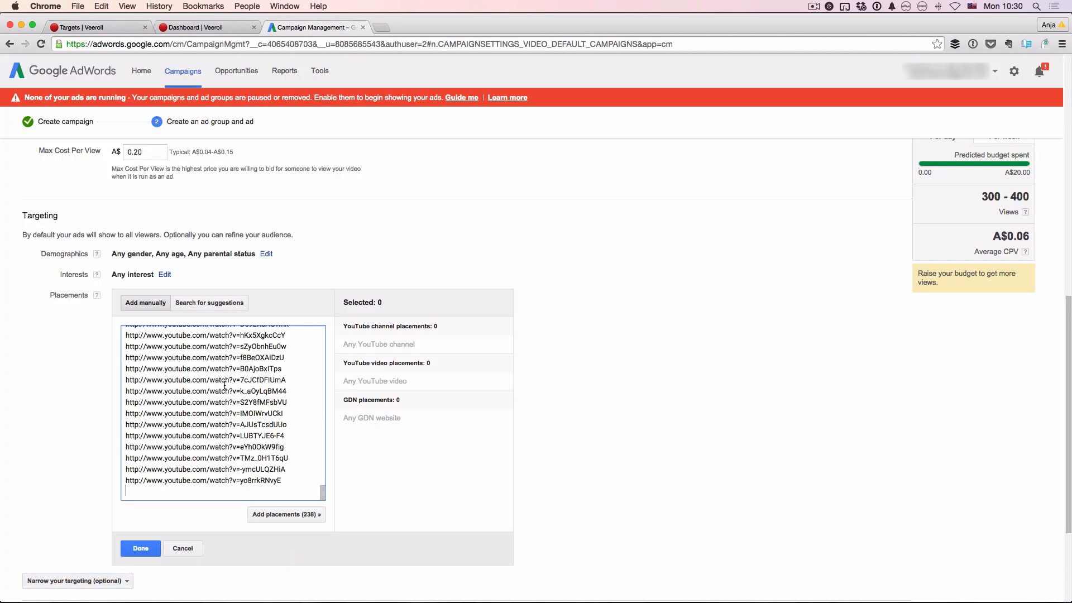
left_click(266, 515)
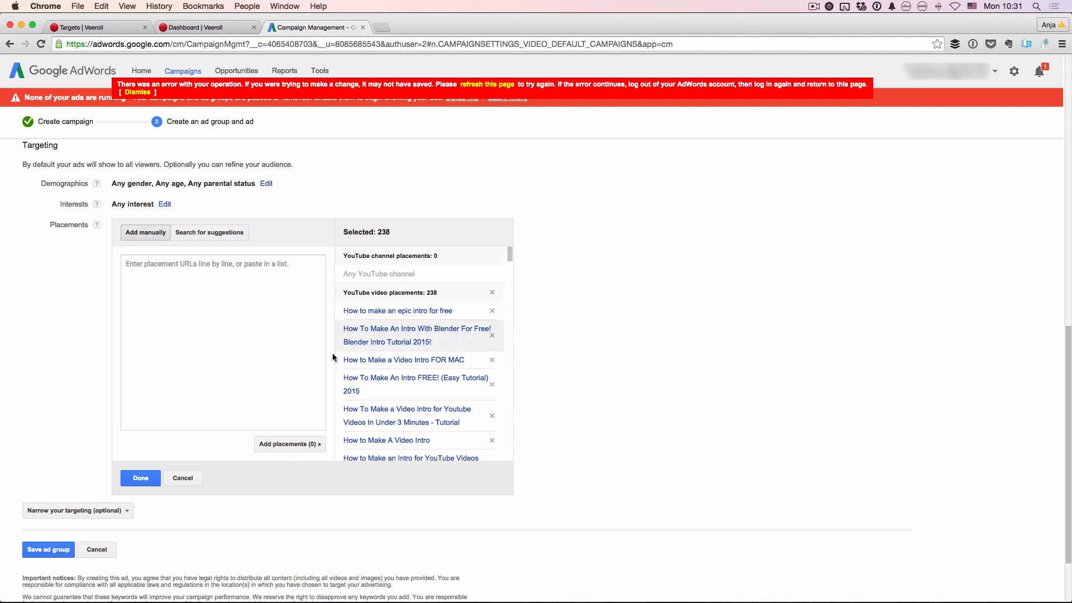
left_click(141, 479)
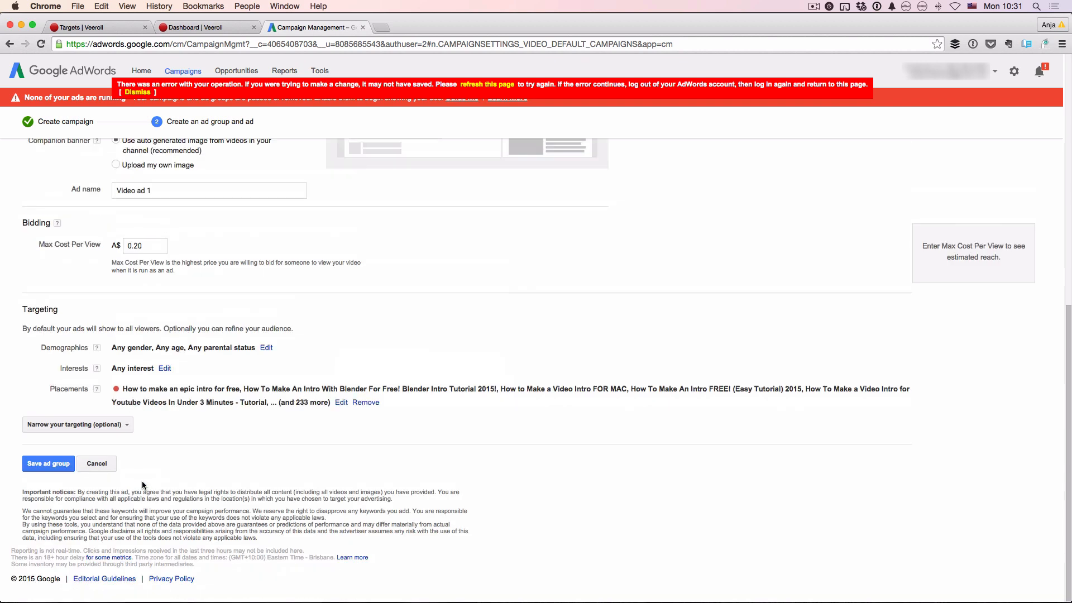
left_click(35, 464)
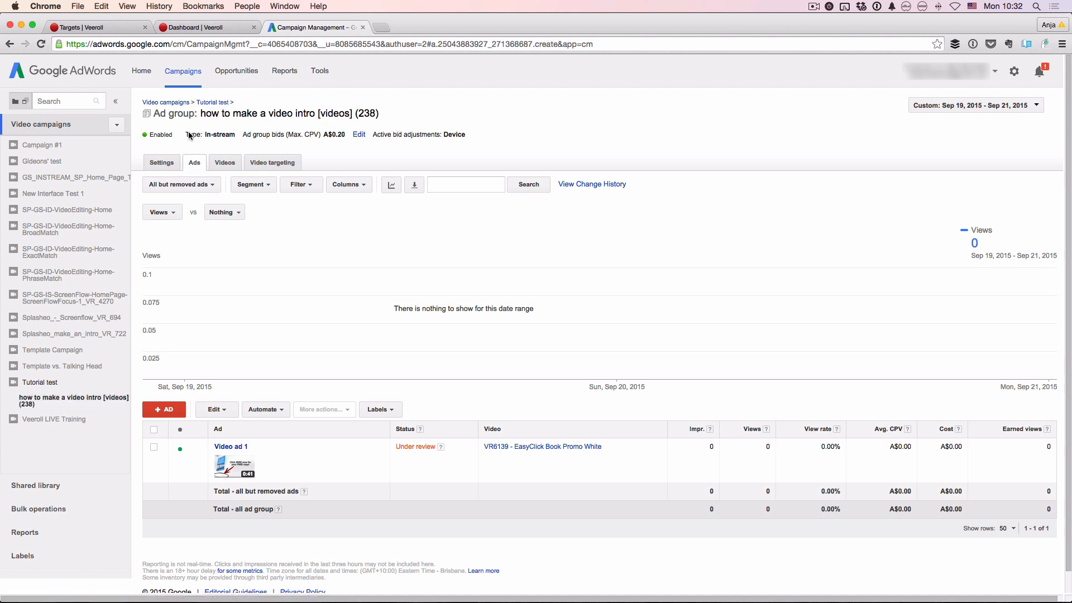
Go up to the Tutorial test campaign and view its ad groups.
left_click(211, 106)
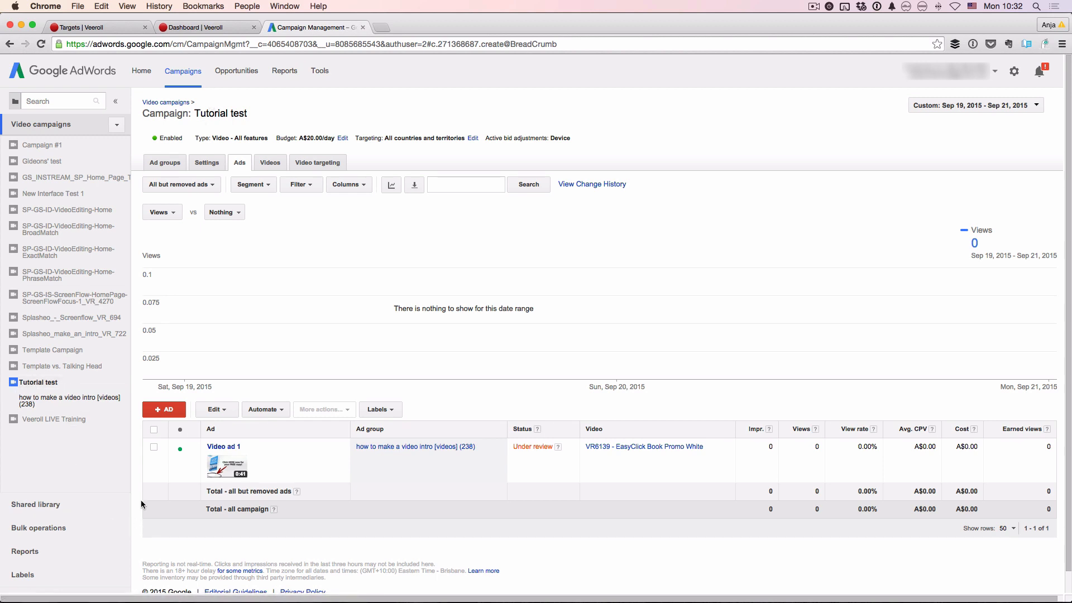
left_click(156, 162)
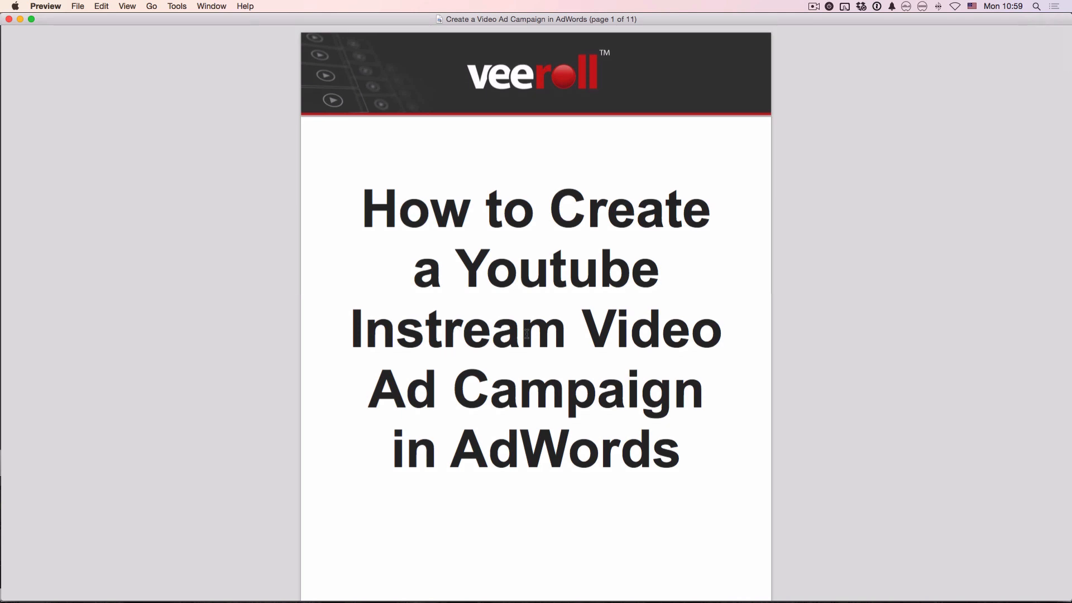
Look through the PDF guide on creating a YouTube in-stream video ad campaign, down to the instructions for choosing a Video campaign.
scroll(526, 341, "down", 15)
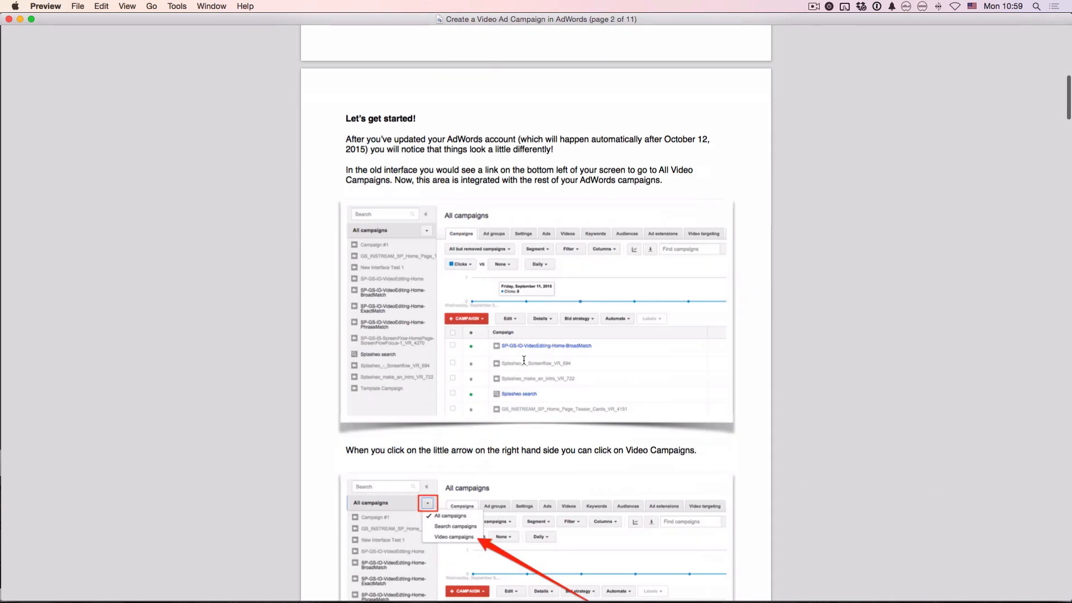
scroll(524, 360, "down", 10)
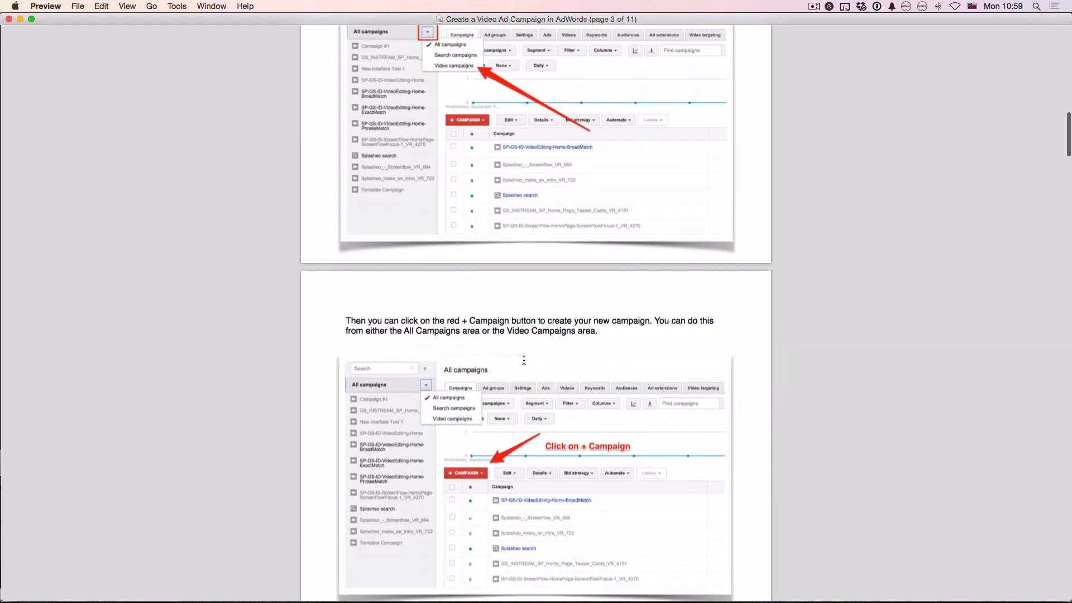
scroll(523, 360, "down", 1)
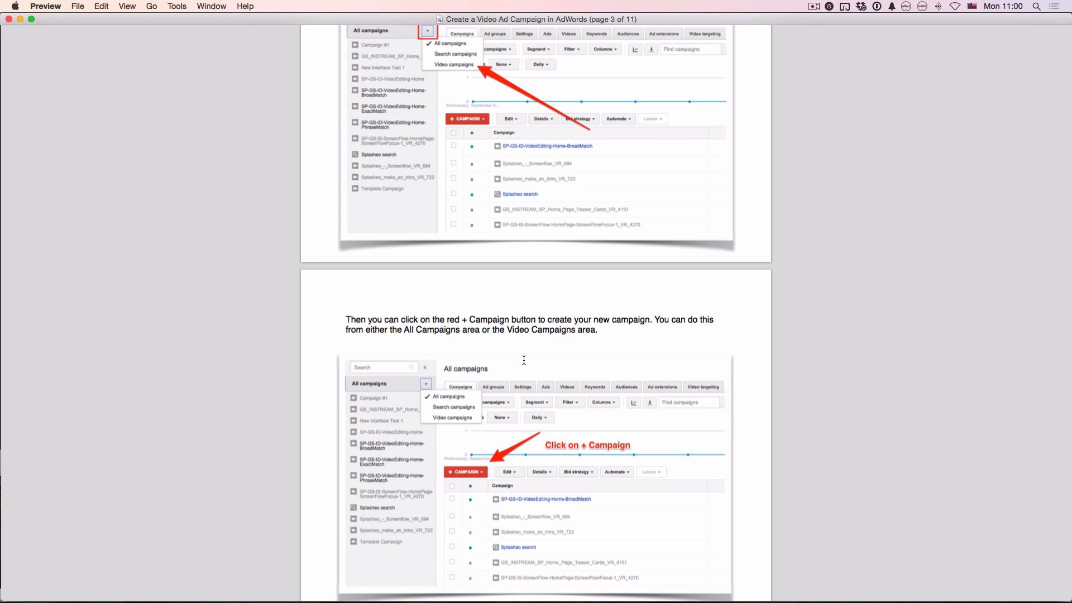
scroll(523, 360, "down", 15)
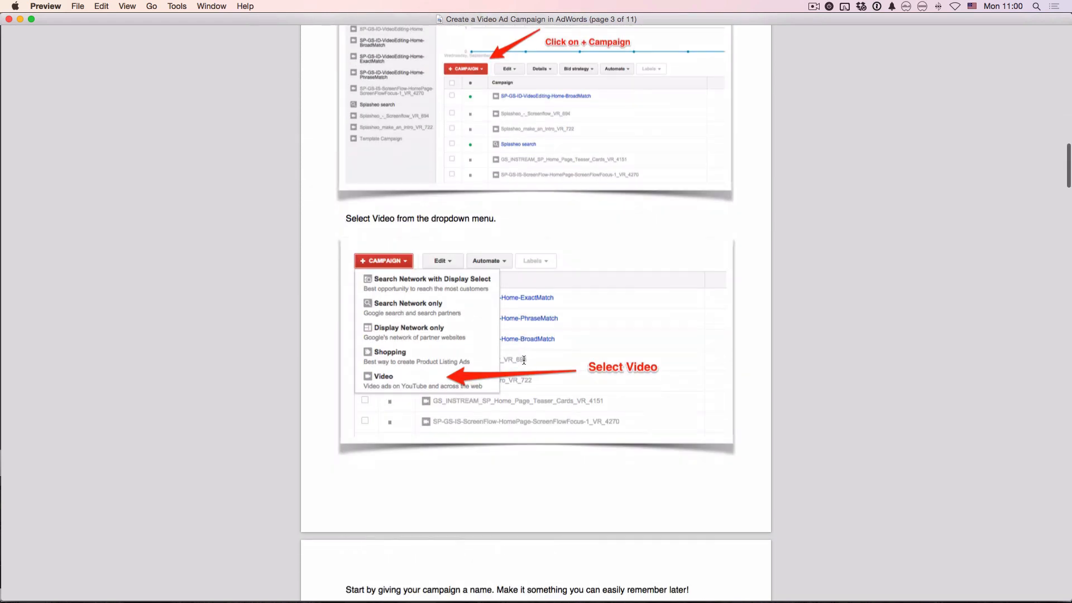